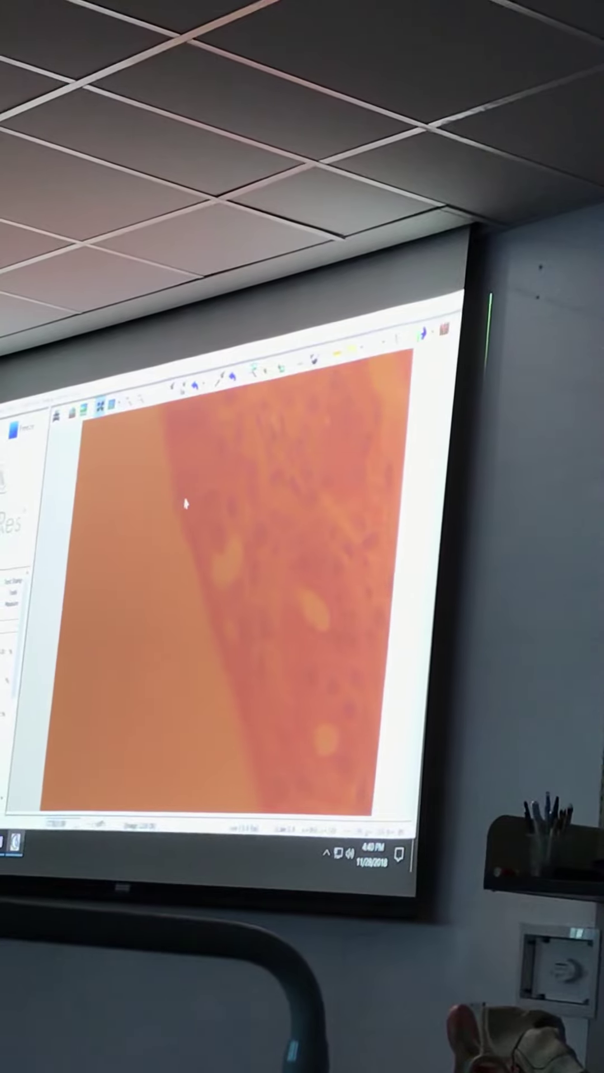
{"action": "mouse_move", "coordinate": [190, 507]}
{"action": "left_mouse_down"}
{"action": "mouse_move", "coordinate": [278, 635]}
{"action": "mouse_move", "coordinate": [202, 636]}
{"action": "left_mouse_up"}
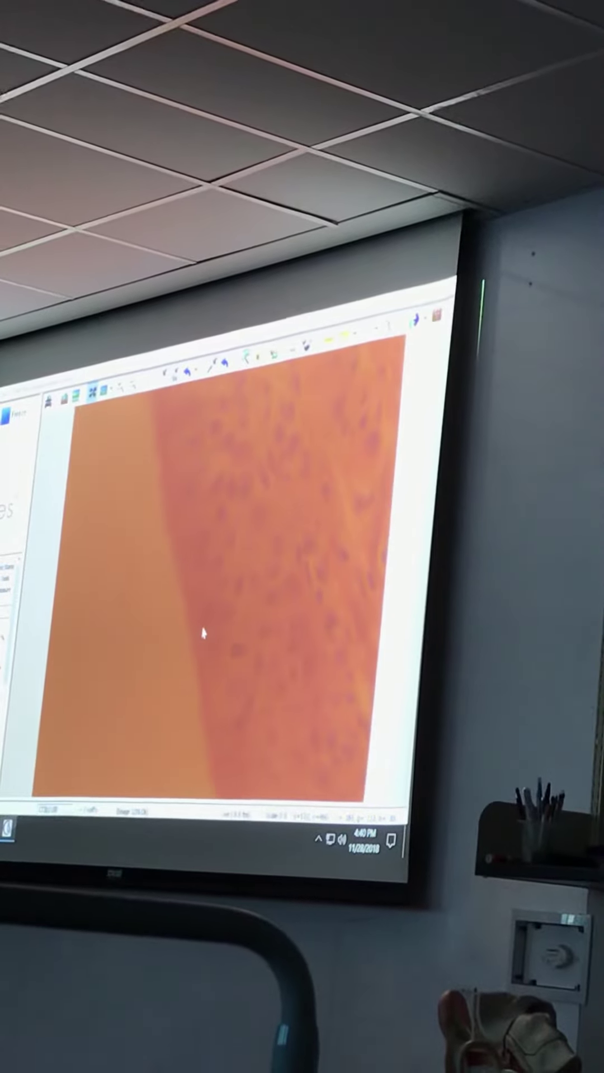